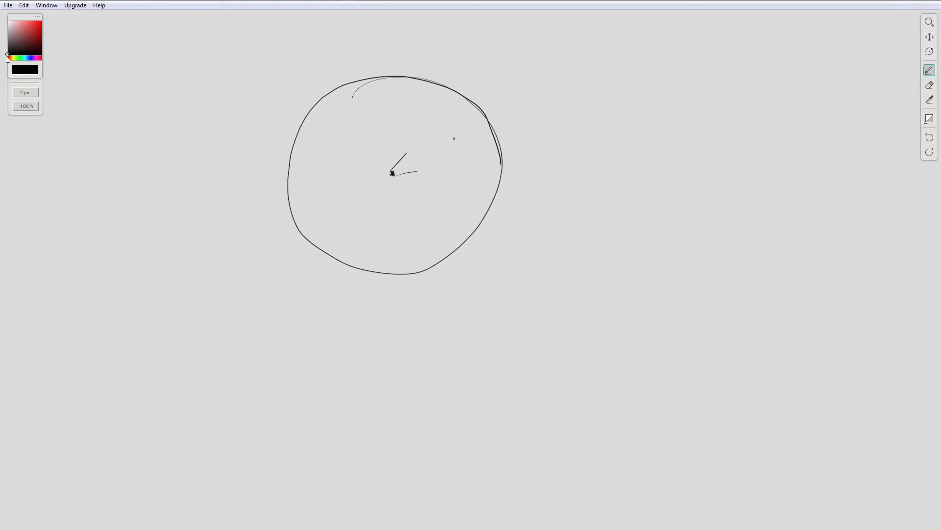
Step: Draw four straight lines inside the large circle, all converging on its centre point
drag(417, 156, 393, 174)
drag(372, 87, 388, 142)
drag(319, 152, 391, 170)
drag(318, 210, 391, 172)
Step: Sketch a side diagram beside the circle with a long horizontal line, crossing diagonals meeting below it, and curved strokes sweeping down on both sides
drag(536, 155, 774, 147)
drag(566, 172, 686, 244)
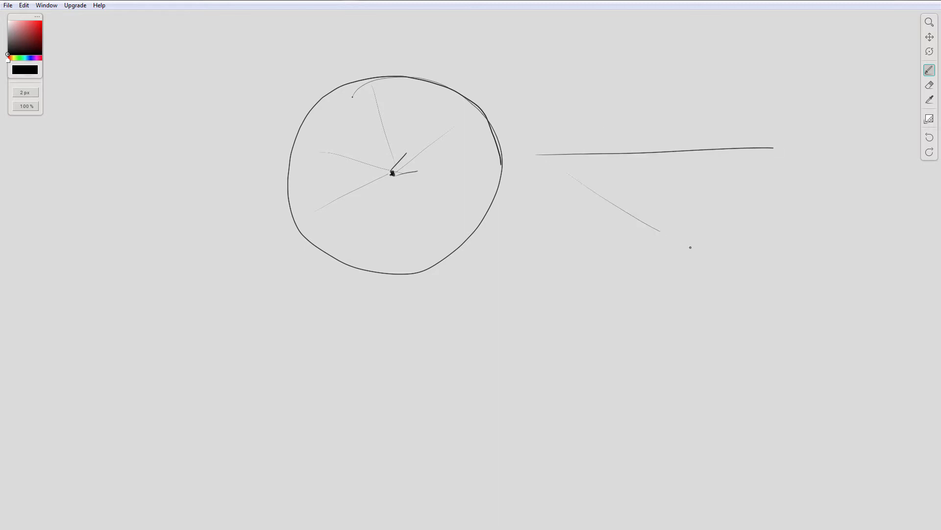
drag(753, 167, 648, 235)
drag(547, 164, 693, 206)
drag(695, 173, 646, 198)
mouse_move(610, 169)
mouse_down()
mouse_move(542, 204)
mouse_move(564, 239)
mouse_up()
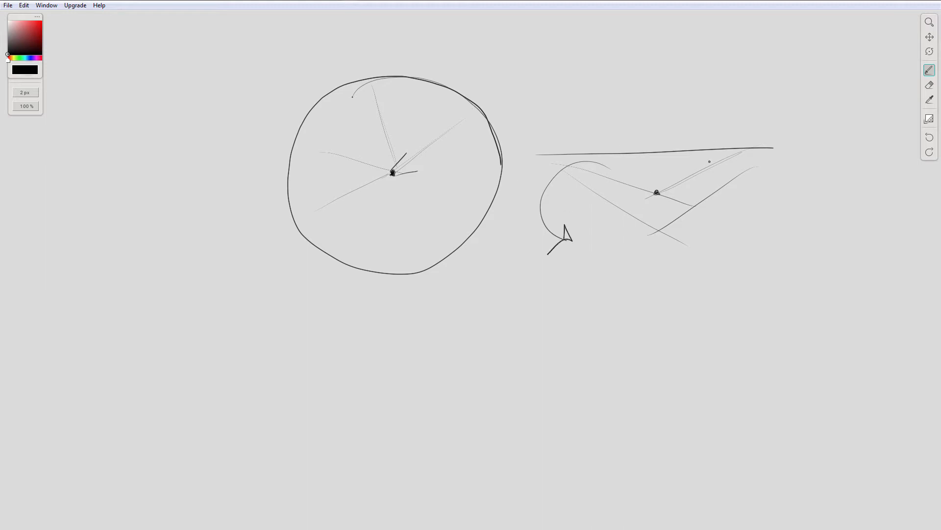
mouse_move(679, 155)
mouse_down()
mouse_move(762, 213)
mouse_move(735, 321)
mouse_up()
Step: Draw a fan of bold wedge lines from the circle's centre to its upper-right edge, with a short thick bar across the middle wedge
drag(404, 153, 435, 102)
drag(398, 172, 474, 160)
drag(393, 172, 446, 130)
mouse_move(393, 172)
mouse_down()
mouse_move(464, 146)
mouse_move(464, 120)
mouse_move(481, 145)
mouse_move(463, 115)
mouse_move(481, 148)
mouse_up()
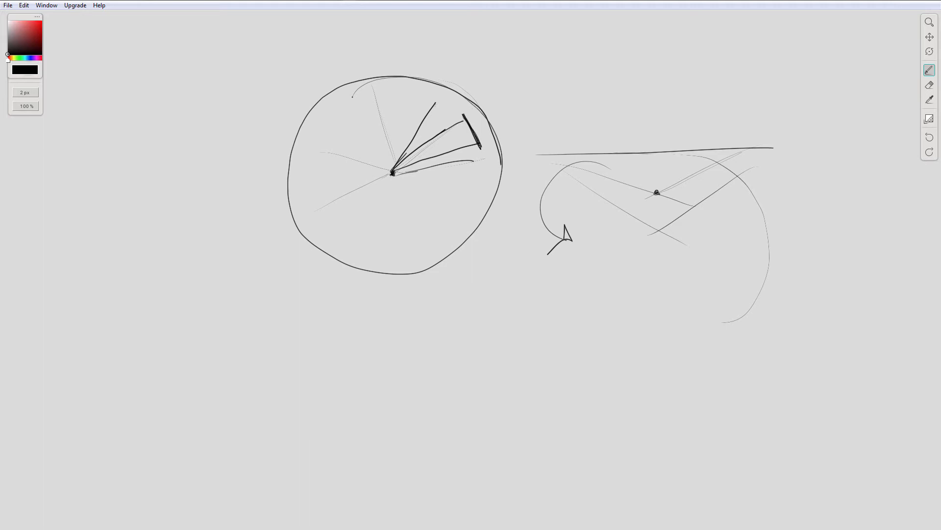
mouse_move(397, 175)
mouse_down()
mouse_move(501, 176)
mouse_move(414, 173)
mouse_move(431, 101)
mouse_move(449, 106)
mouse_up()
drag(474, 142, 395, 171)
mouse_move(394, 171)
mouse_down()
mouse_move(477, 143)
mouse_move(427, 146)
mouse_move(417, 166)
mouse_move(478, 144)
mouse_up()
drag(400, 166, 464, 116)
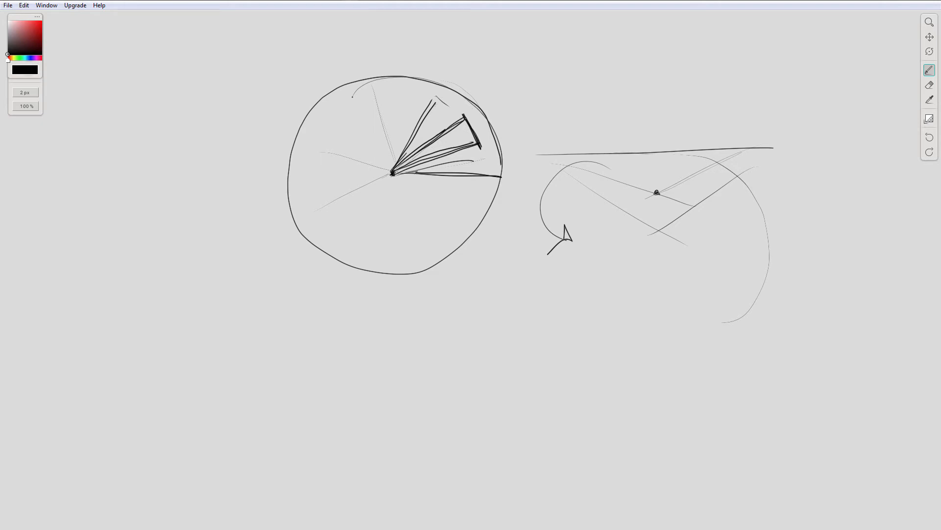
mouse_move(467, 123)
mouse_down()
mouse_move(482, 149)
mouse_move(467, 120)
mouse_move(472, 127)
mouse_up()
drag(405, 168, 478, 142)
drag(401, 165, 464, 113)
drag(408, 143, 437, 88)
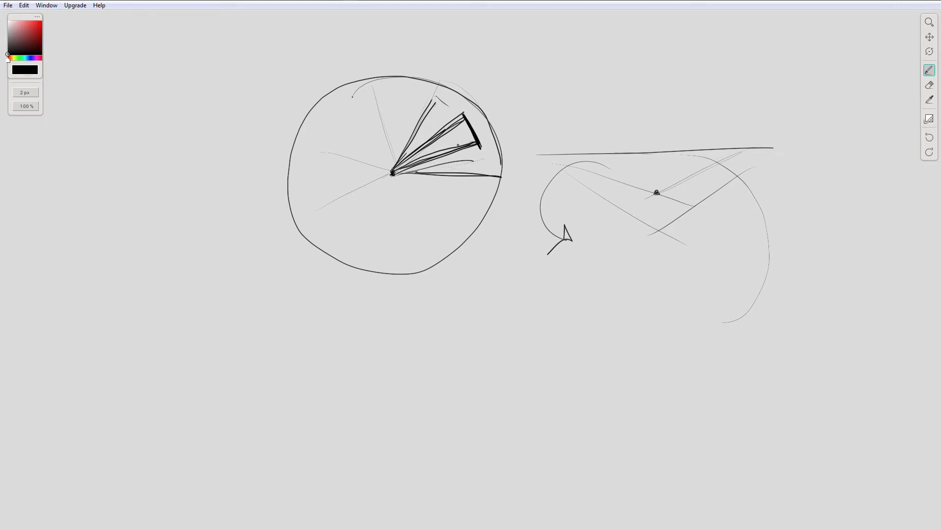
Step: Draw a wide rough rectangular frame below the circle with a second rectangle sketched inside it
mouse_move(264, 317)
mouse_down()
mouse_move(542, 308)
mouse_move(285, 420)
mouse_up()
drag(300, 416, 494, 426)
drag(524, 300, 503, 388)
drag(278, 415, 436, 412)
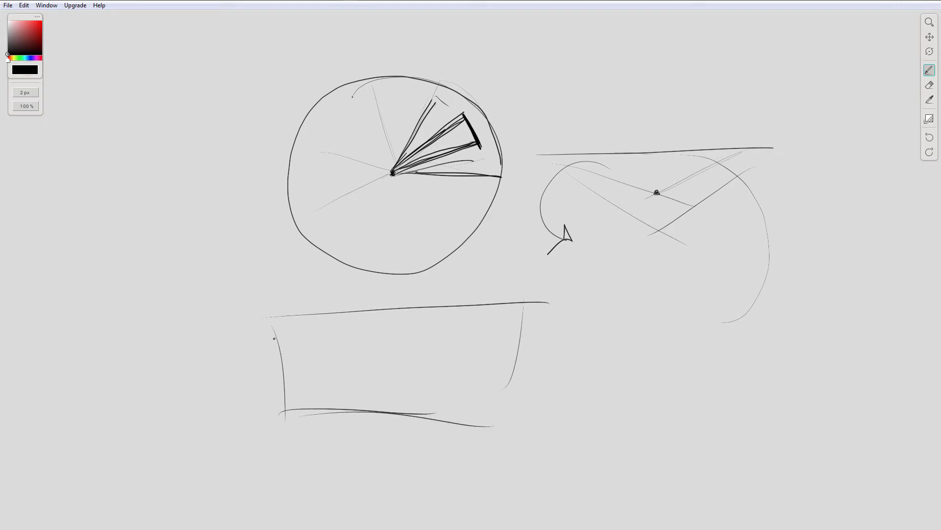
mouse_move(288, 335)
mouse_down()
mouse_move(495, 330)
mouse_move(507, 406)
mouse_up()
drag(365, 400, 396, 399)
drag(461, 396, 505, 401)
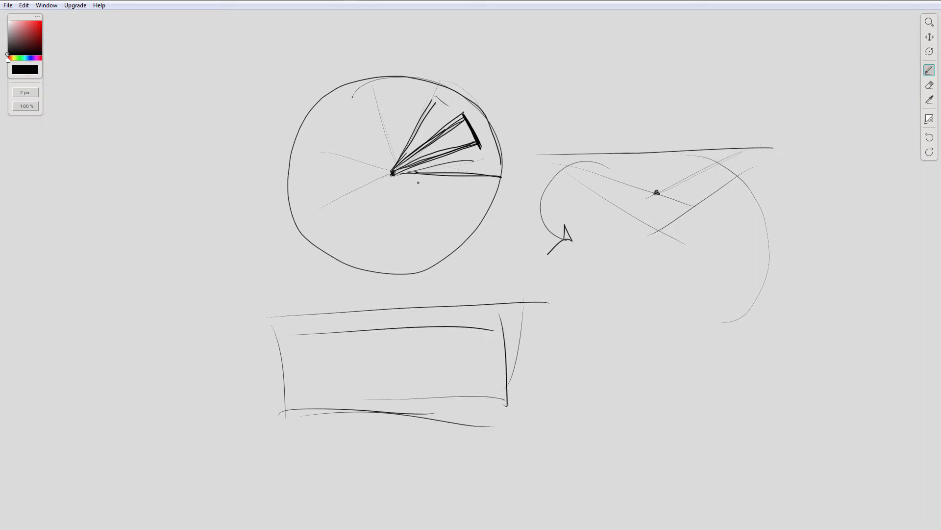
Step: Retrace lines from the circle's centre through the bold wedge and add an arc outside the circle's upper-left edge
drag(395, 171, 466, 136)
drag(395, 171, 482, 144)
drag(353, 75, 285, 193)
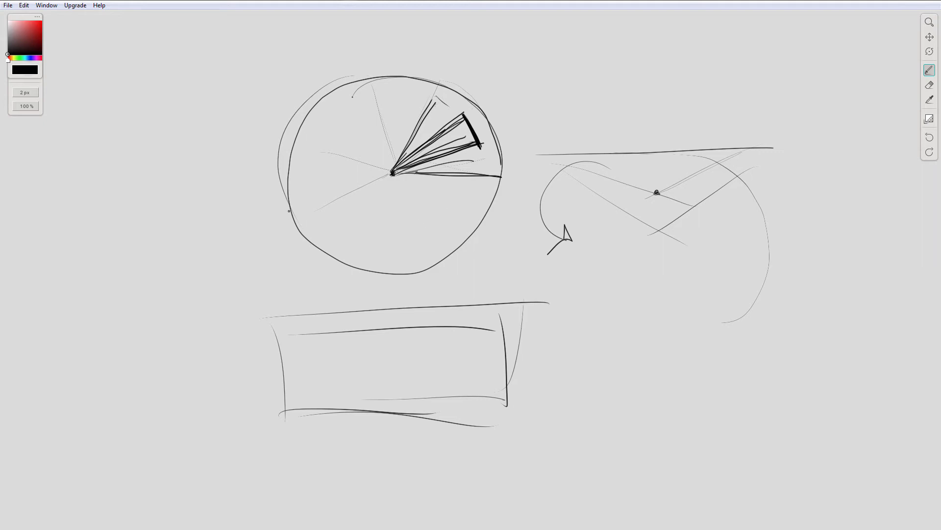
Step: Move to a blank area of the canvas for a new diagram
mouse_move(570, 310)
mouse_down()
mouse_move(416, 277)
mouse_move(231, 263)
mouse_up()
drag(616, 282, 299, 275)
drag(513, 278, 345, 285)
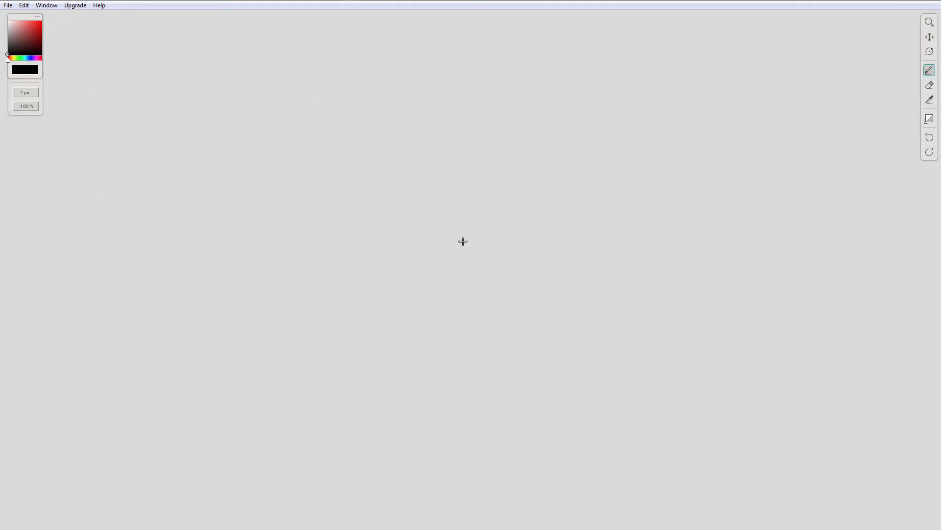
mouse_move(260, 150)
mouse_down()
mouse_move(545, 263)
mouse_move(382, 75)
mouse_move(265, 219)
mouse_up()
key(ctrl+z)
drag(210, 294, 724, 311)
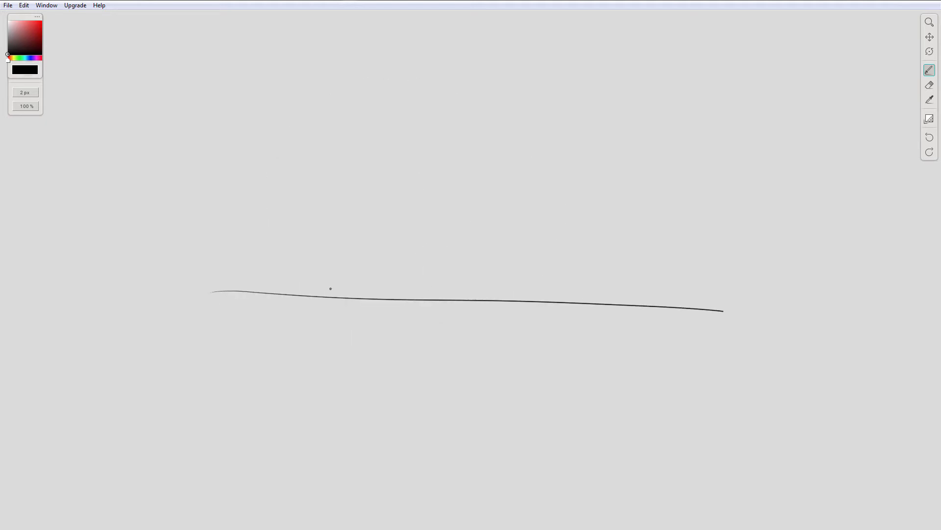
key(ctrl+z)
Step: Draw a long horizontal ground line with a vertical height marker labelled 6' and a downward-tilted film camera at its top
drag(332, 278, 728, 283)
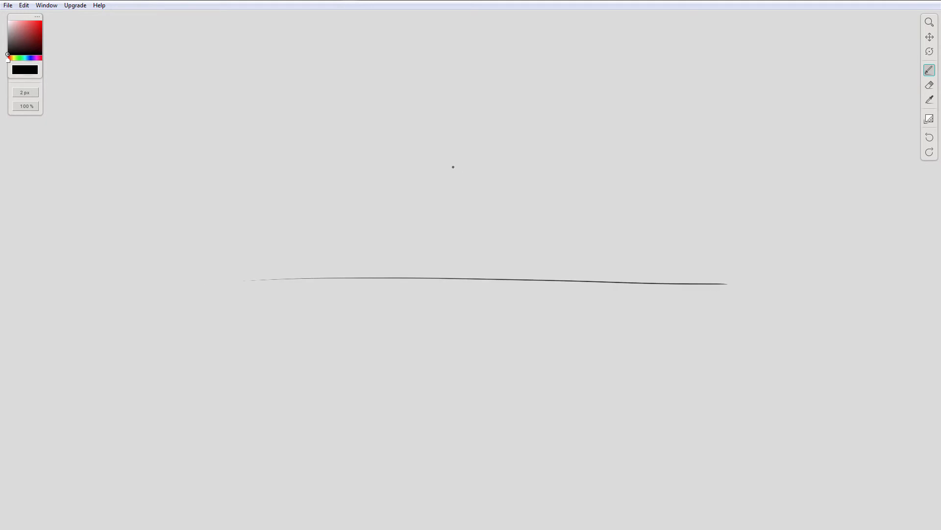
drag(464, 277, 463, 140)
mouse_move(470, 279)
mouse_down()
mouse_move(459, 278)
mouse_move(468, 278)
mouse_up()
drag(448, 132, 445, 141)
mouse_move(478, 120)
mouse_down()
mouse_move(471, 136)
mouse_move(502, 133)
mouse_move(465, 139)
mouse_move(491, 150)
mouse_move(499, 150)
mouse_move(495, 138)
mouse_move(486, 154)
mouse_move(505, 133)
mouse_move(493, 165)
mouse_move(512, 140)
mouse_move(494, 164)
mouse_move(501, 120)
mouse_move(494, 111)
mouse_move(490, 122)
mouse_up()
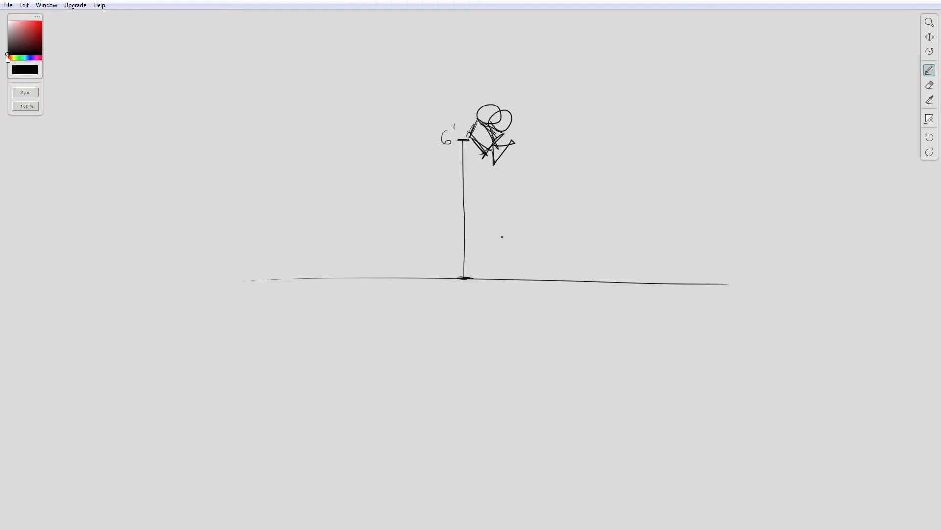
Step: Draw a taller vertical height marker beside the first one, label it 12, and sketch a downward-tilted camera at its top
mouse_move(549, 145)
mouse_down()
mouse_move(519, 257)
mouse_move(456, 321)
mouse_move(374, 306)
mouse_move(316, 307)
mouse_up()
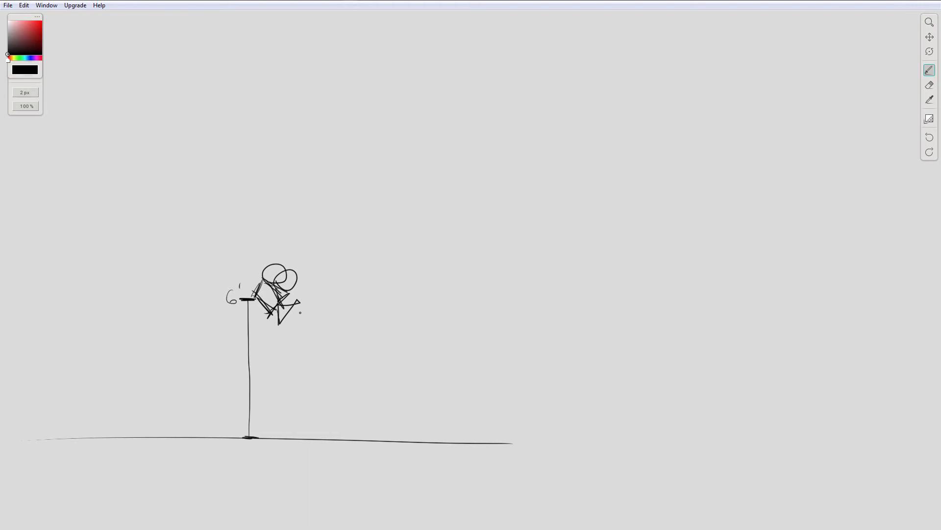
mouse_move(395, 236)
mouse_down()
mouse_move(326, 265)
mouse_move(331, 259)
mouse_up()
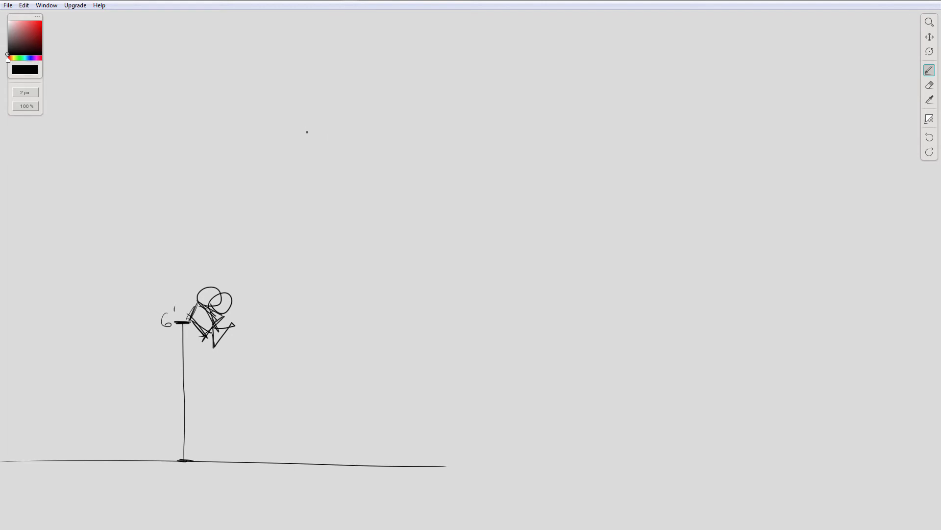
mouse_move(290, 124)
mouse_down()
mouse_move(299, 442)
mouse_move(302, 119)
mouse_up()
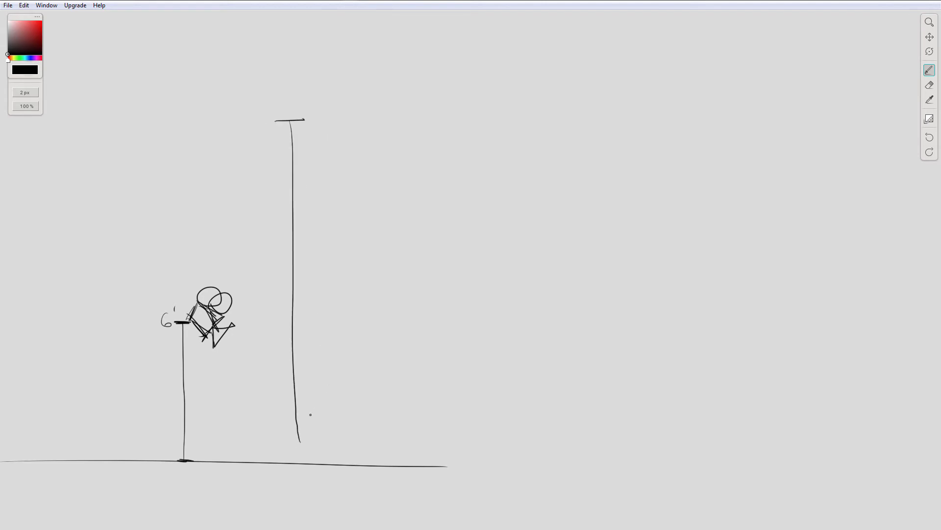
mouse_move(293, 446)
mouse_down()
mouse_move(315, 447)
mouse_move(298, 455)
mouse_up()
drag(252, 105, 256, 131)
mouse_move(261, 109)
mouse_down()
mouse_move(270, 105)
mouse_move(275, 120)
mouse_move(327, 120)
mouse_move(334, 101)
mouse_move(310, 79)
mouse_up()
mouse_move(311, 80)
mouse_down()
mouse_move(333, 97)
mouse_move(293, 93)
mouse_up()
drag(323, 128, 325, 107)
drag(324, 106, 351, 112)
mouse_move(350, 112)
mouse_down()
mouse_move(323, 130)
mouse_move(351, 110)
mouse_up()
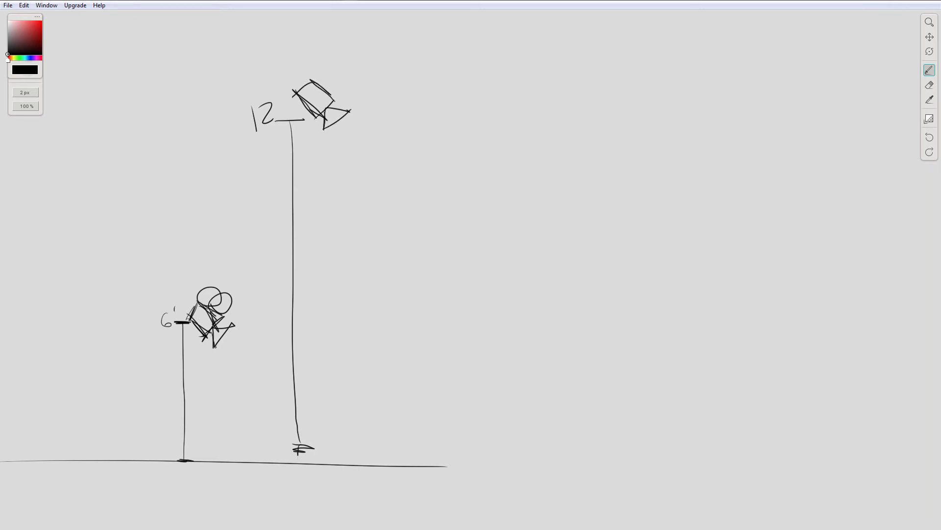
Step: Draw a lower and an upper view line out from the lens of each camera
drag(215, 347, 263, 462)
drag(231, 325, 338, 363)
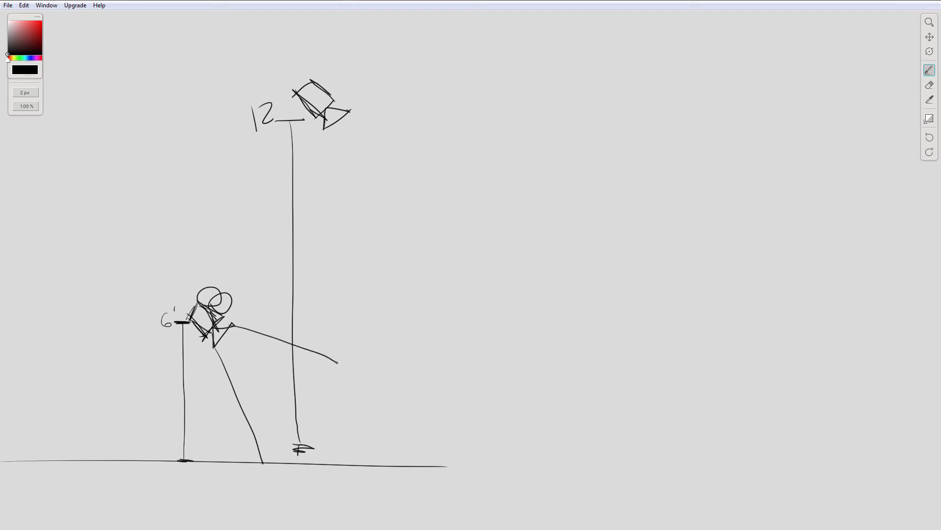
drag(325, 130, 358, 410)
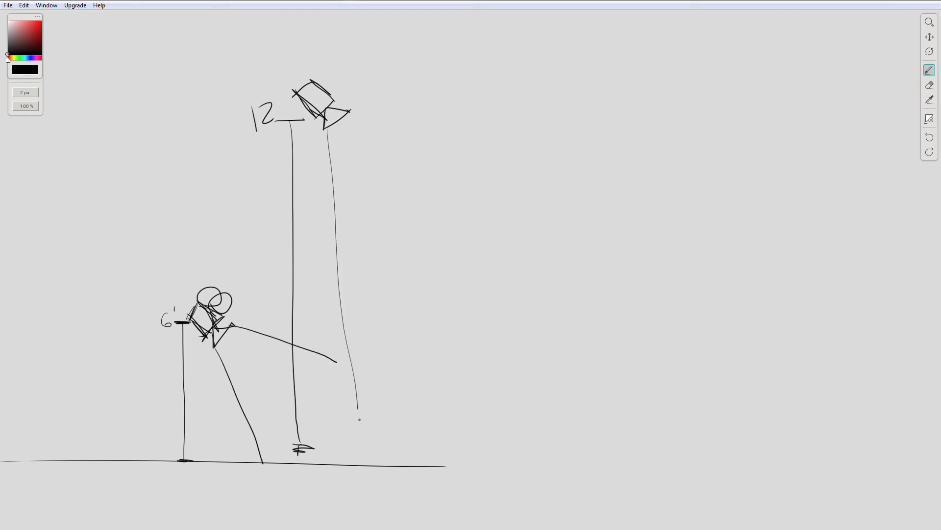
drag(351, 111, 609, 316)
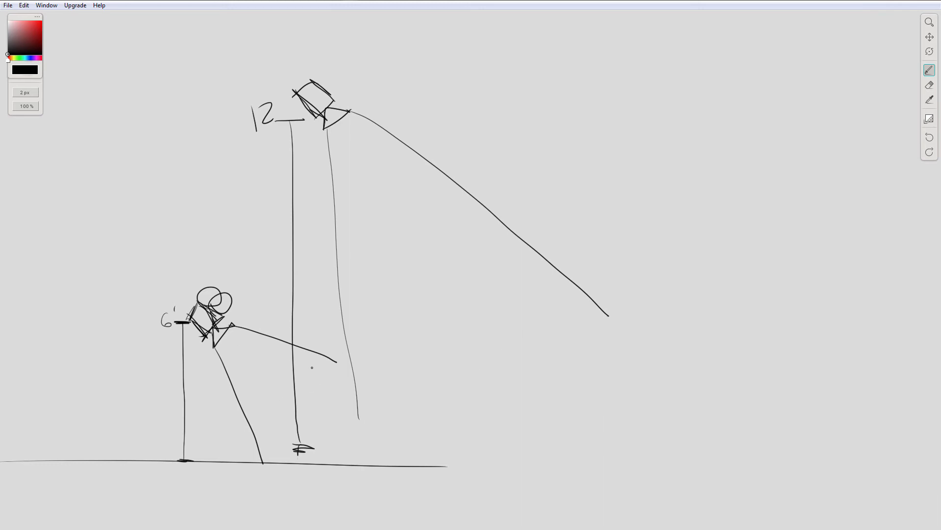
mouse_move(310, 294)
mouse_down()
mouse_move(318, 322)
mouse_move(325, 302)
mouse_move(291, 321)
mouse_move(282, 340)
mouse_up()
mouse_move(319, 327)
mouse_down()
mouse_move(332, 341)
mouse_move(287, 363)
mouse_up()
drag(284, 341, 282, 365)
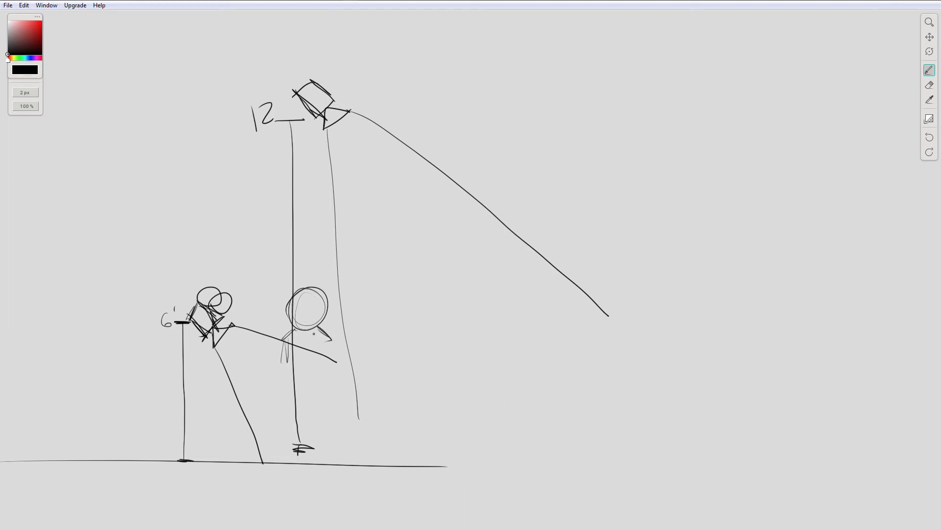
key(ctrl+z)
key(ctrl+z)
key(ctrl+z)
key(ctrl+z)
key(ctrl+z)
key(ctrl+z)
key(ctrl+z)
key(ctrl+z)
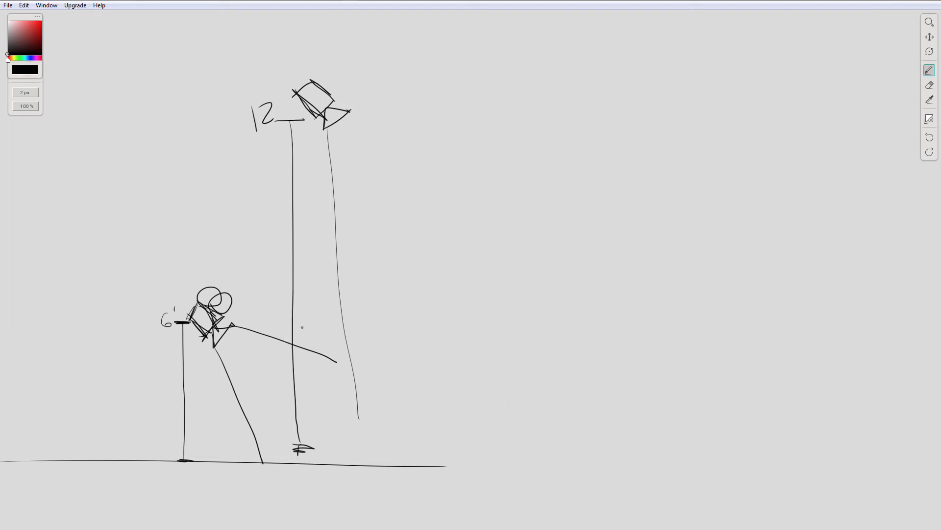
Step: Draw a standing figure in front of the 6' camera and redraw the two view lines of the 12 camera
mouse_move(310, 326)
mouse_down()
mouse_move(313, 335)
mouse_move(288, 340)
mouse_move(280, 359)
mouse_up()
drag(307, 350, 314, 358)
drag(280, 367, 279, 421)
mouse_move(320, 355)
mouse_down()
mouse_move(326, 417)
mouse_move(299, 417)
mouse_move(293, 454)
mouse_up()
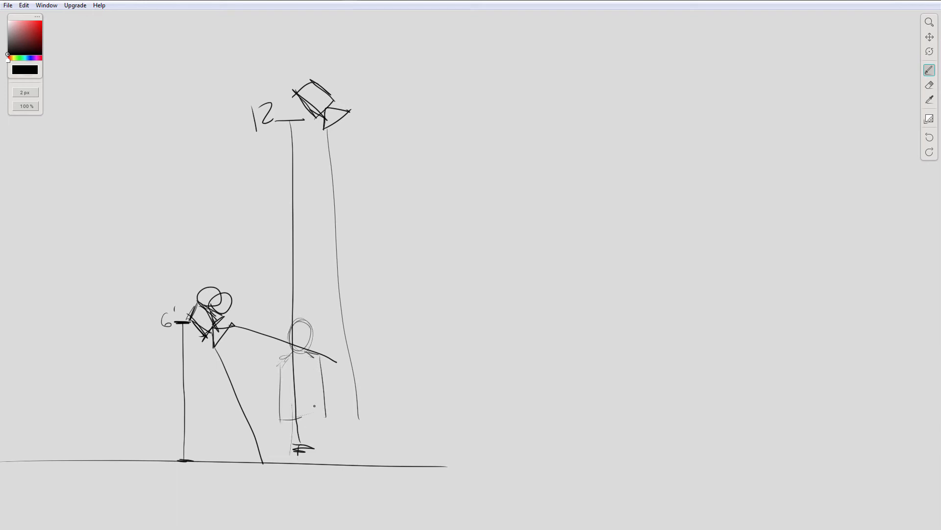
mouse_move(313, 401)
mouse_down()
mouse_move(323, 457)
mouse_move(293, 455)
mouse_move(317, 464)
mouse_up()
drag(325, 129, 359, 447)
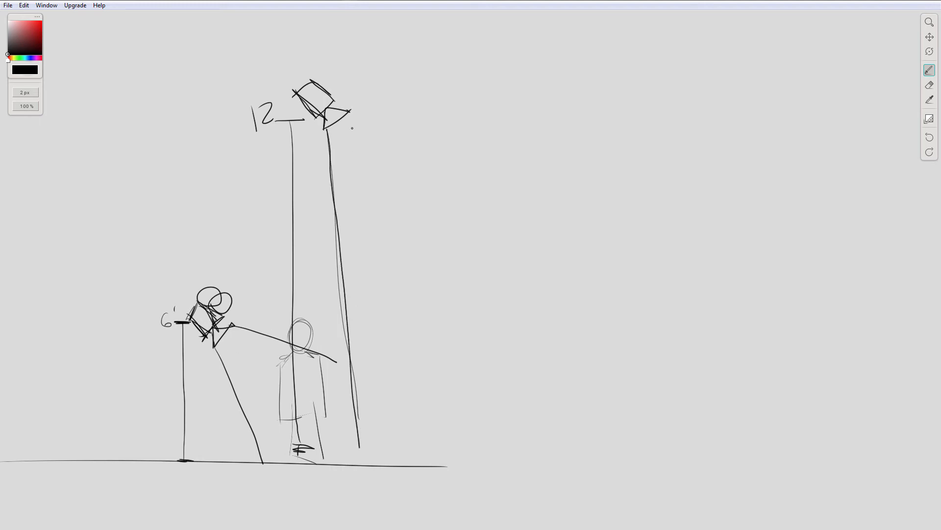
drag(371, 125, 617, 294)
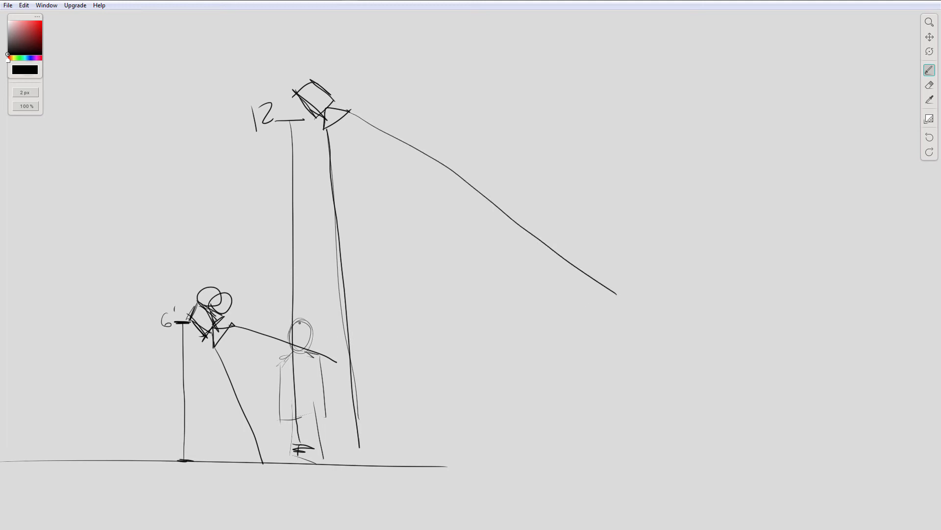
Step: Draw a head-height line from the first figure to a second standing figure farther from the cameras
mouse_move(324, 318)
mouse_down()
mouse_move(521, 322)
mouse_move(507, 300)
mouse_move(502, 331)
mouse_move(530, 319)
mouse_move(488, 363)
mouse_up()
mouse_move(531, 336)
mouse_down()
mouse_move(545, 345)
mouse_move(494, 414)
mouse_move(535, 405)
mouse_up()
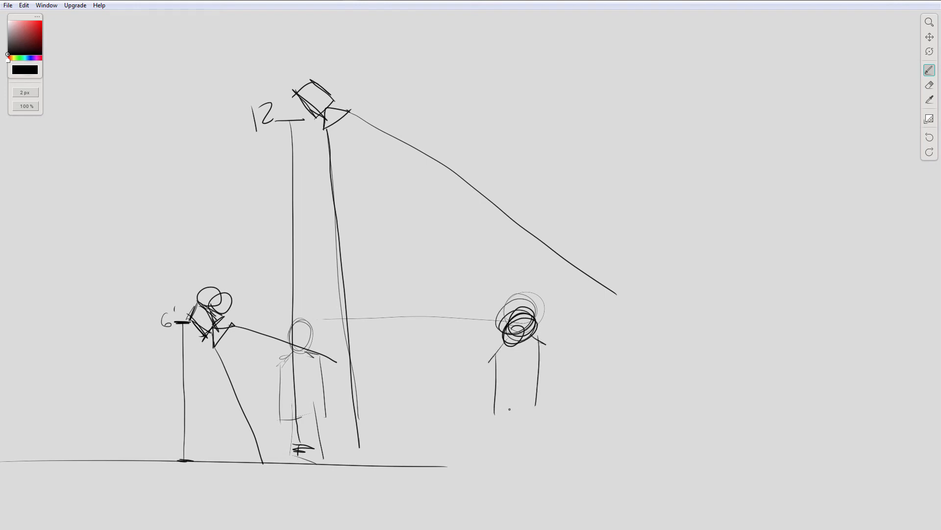
drag(497, 450, 498, 449)
drag(528, 418, 530, 447)
drag(509, 446, 521, 450)
Step: Retrace the 6' camera's upper view line and draw new view lines reaching farther out from the 12 camera
drag(239, 325, 332, 354)
drag(326, 130, 461, 475)
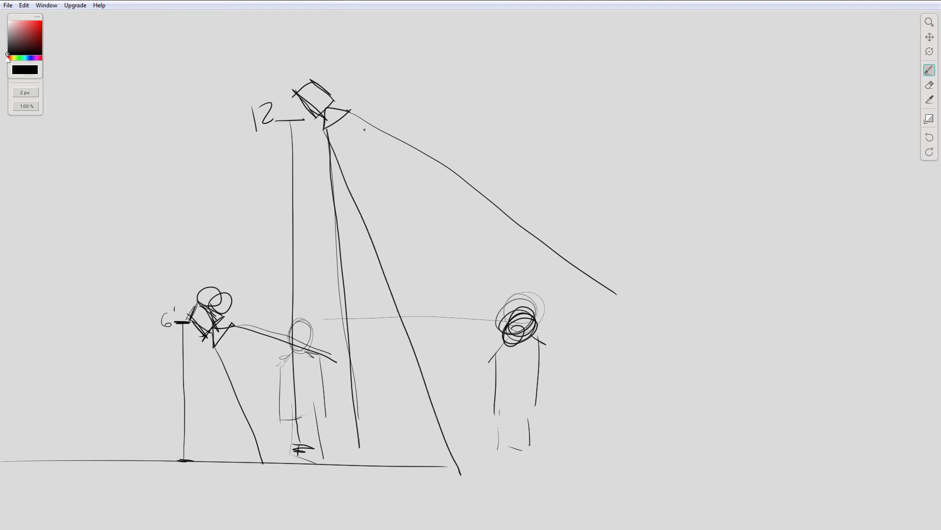
mouse_move(350, 112)
mouse_down()
mouse_move(408, 141)
mouse_move(654, 273)
mouse_up()
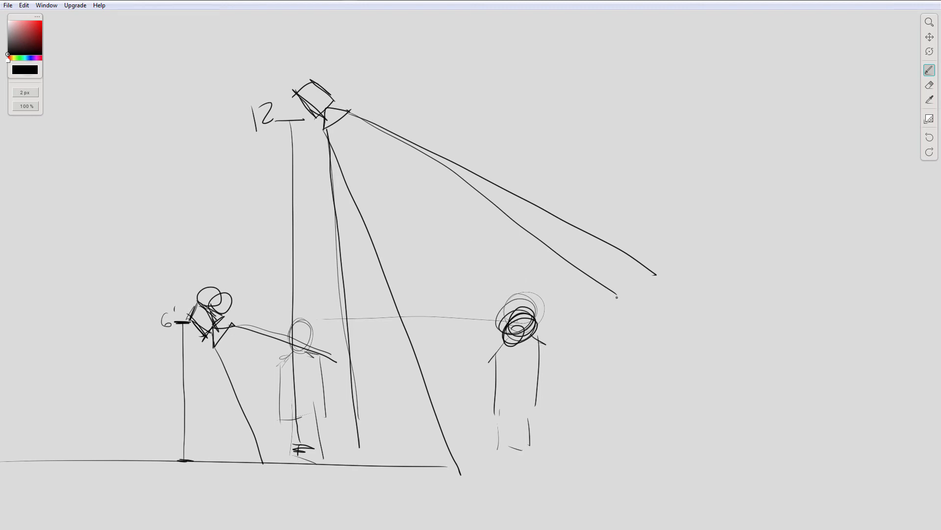
Step: Draw a loose four-sided frame around the distant figure
mouse_move(424, 270)
mouse_down()
mouse_move(604, 273)
mouse_move(569, 411)
mouse_up()
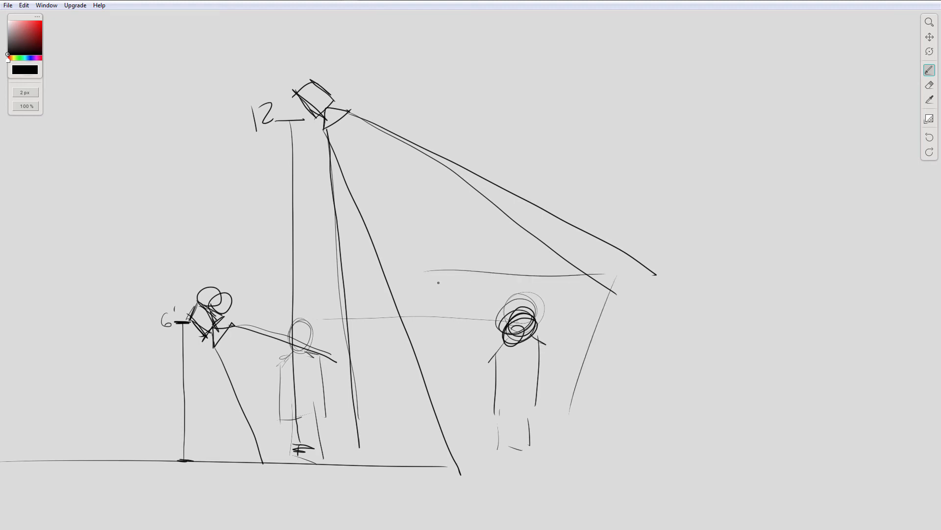
drag(439, 297, 450, 434)
drag(468, 429, 609, 439)
Step: Draw an arc around the 6' camera, link both cameras with a curve, and mark a dot on the distant figure's torso
drag(206, 276, 165, 324)
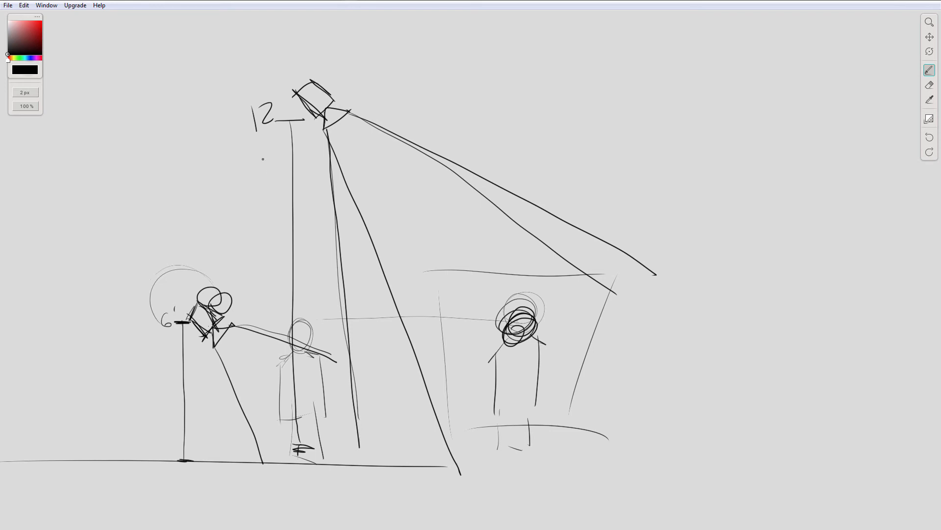
mouse_move(322, 101)
mouse_down()
mouse_move(265, 145)
mouse_move(226, 264)
mouse_move(192, 328)
mouse_move(201, 314)
mouse_up()
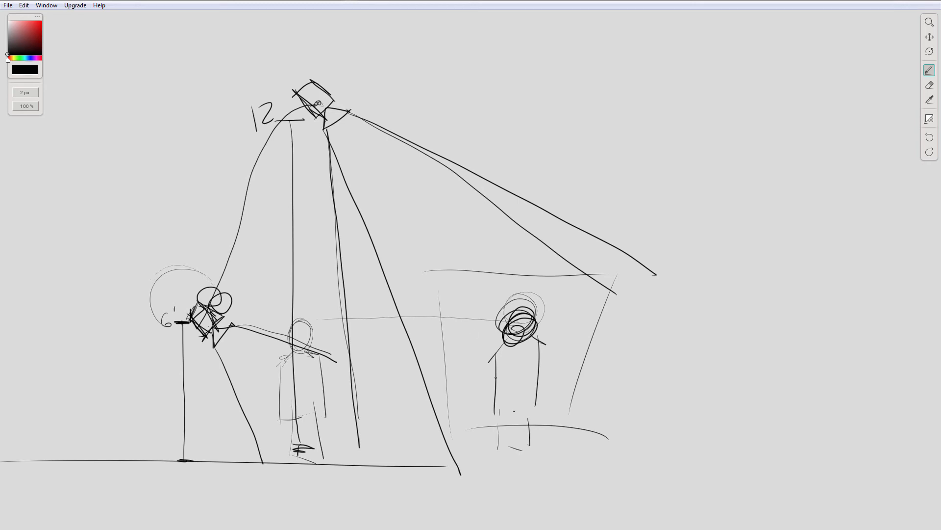
drag(513, 373, 514, 371)
Step: Set the brush colour to red, then sketch a small figure beside the near figure and a line along the ground
click(41, 23)
mouse_move(317, 400)
mouse_down()
mouse_move(327, 395)
mouse_move(313, 412)
mouse_move(338, 414)
mouse_move(316, 456)
mouse_move(335, 459)
mouse_up()
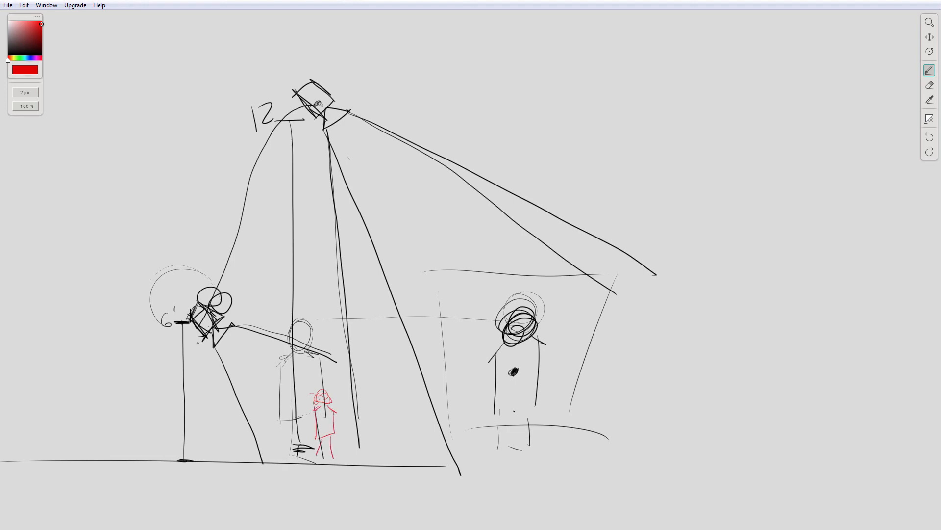
mouse_move(217, 462)
mouse_down()
mouse_move(433, 472)
mouse_move(349, 464)
mouse_move(422, 472)
mouse_up()
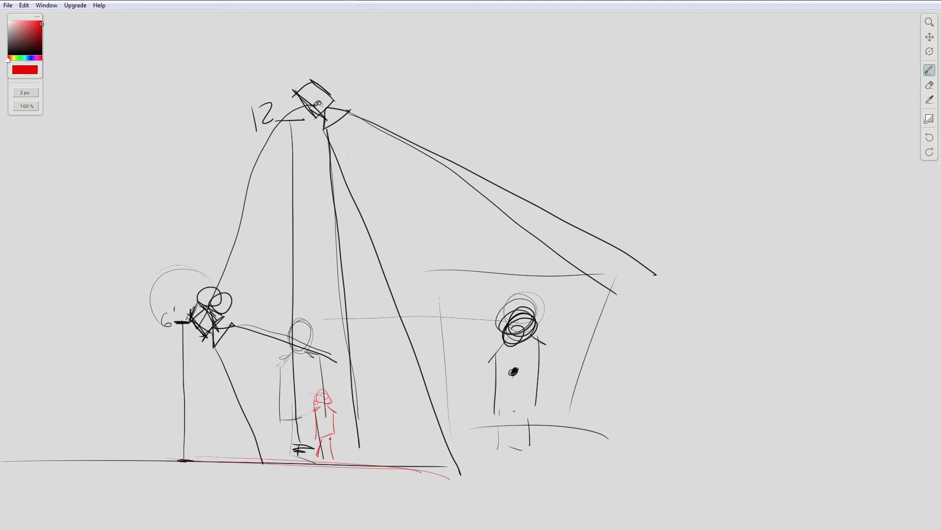
drag(329, 439, 334, 457)
mouse_move(316, 414)
mouse_down()
mouse_move(317, 444)
mouse_move(333, 436)
mouse_up()
Step: Set the brush colour back to black and draw a long ground line on a blank area of the canvas
drag(29, 46, 7, 54)
mouse_move(616, 396)
mouse_down()
mouse_move(506, 372)
mouse_move(251, 365)
mouse_up()
drag(503, 369, 209, 363)
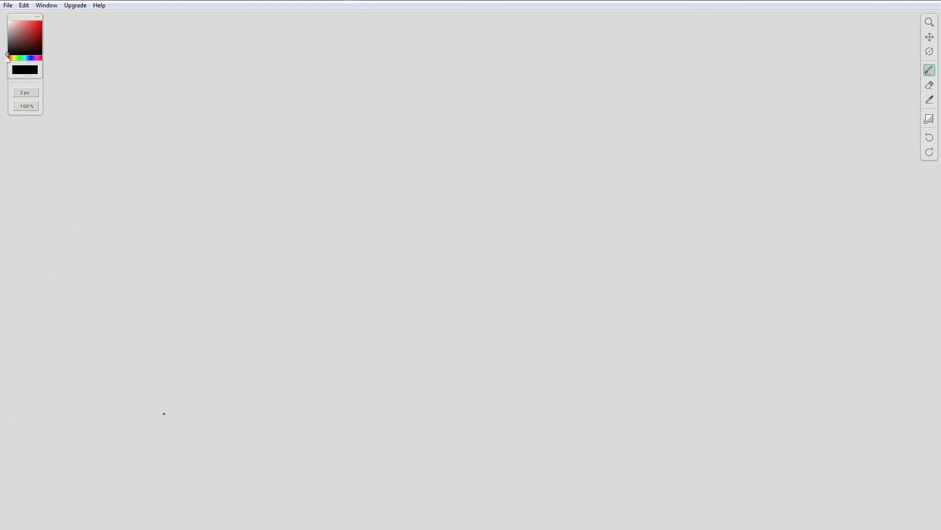
mouse_move(201, 413)
mouse_down()
mouse_move(455, 418)
mouse_move(805, 448)
mouse_up()
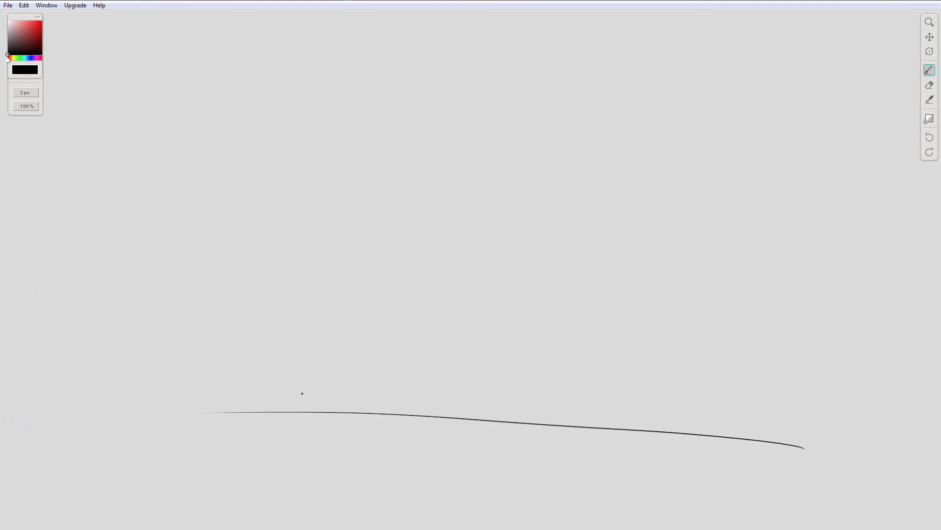
Step: Sketch a movie camera tilted upward on the ground line and draw its two diverging field-of-view lines
drag(302, 394, 337, 374)
mouse_move(309, 410)
mouse_down()
mouse_move(339, 402)
mouse_move(337, 387)
mouse_up()
mouse_move(343, 371)
mouse_down()
mouse_move(299, 363)
mouse_move(294, 379)
mouse_move(318, 368)
mouse_up()
drag(363, 319, 461, 186)
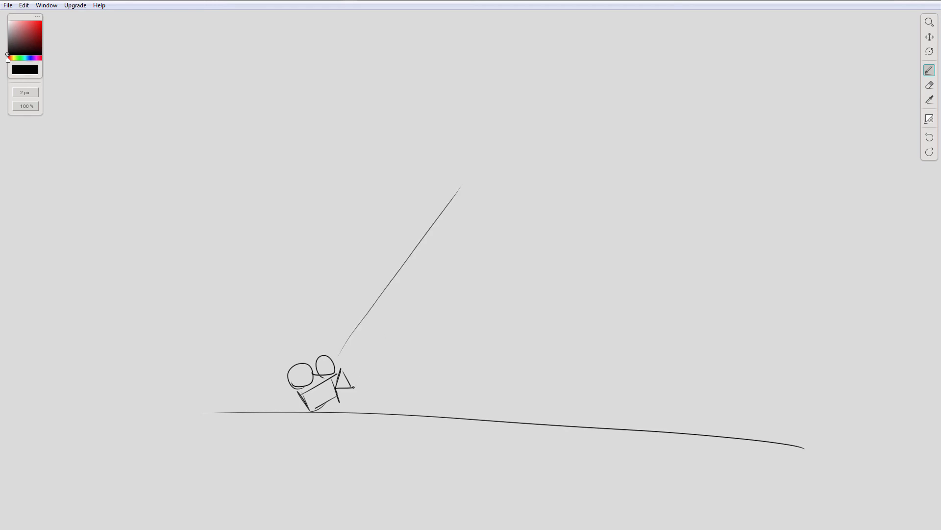
drag(354, 386, 656, 296)
drag(341, 369, 500, 133)
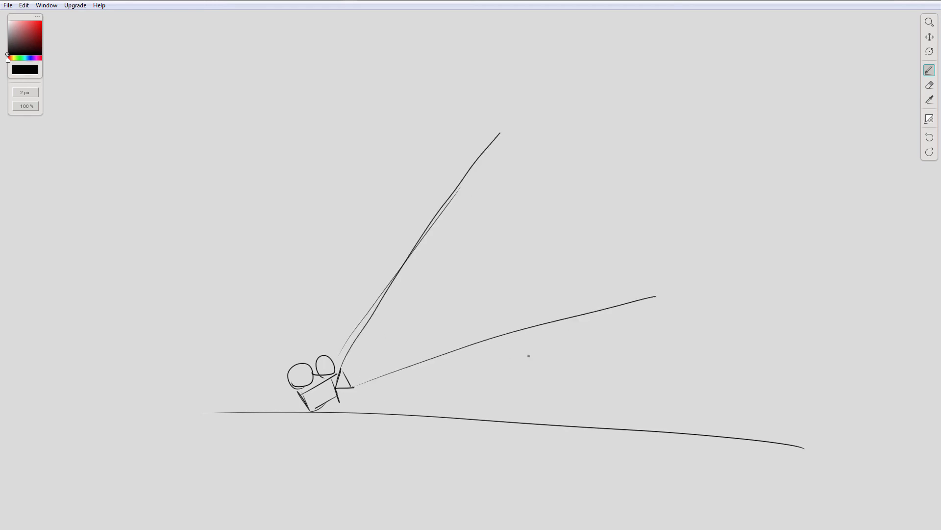
Step: Draw another ground line over the first and sketch a large figure's head, shoulders and torso sides beyond the field-of-view lines
drag(630, 300, 433, 285)
mouse_move(64, 399)
mouse_down()
mouse_move(361, 400)
mouse_move(657, 418)
mouse_up()
mouse_move(534, 33)
mouse_down()
mouse_move(516, 29)
mouse_move(562, 42)
mouse_up()
mouse_move(502, 67)
mouse_down()
mouse_move(512, 77)
mouse_move(566, 73)
mouse_move(519, 91)
mouse_move(550, 89)
mouse_move(478, 128)
mouse_up()
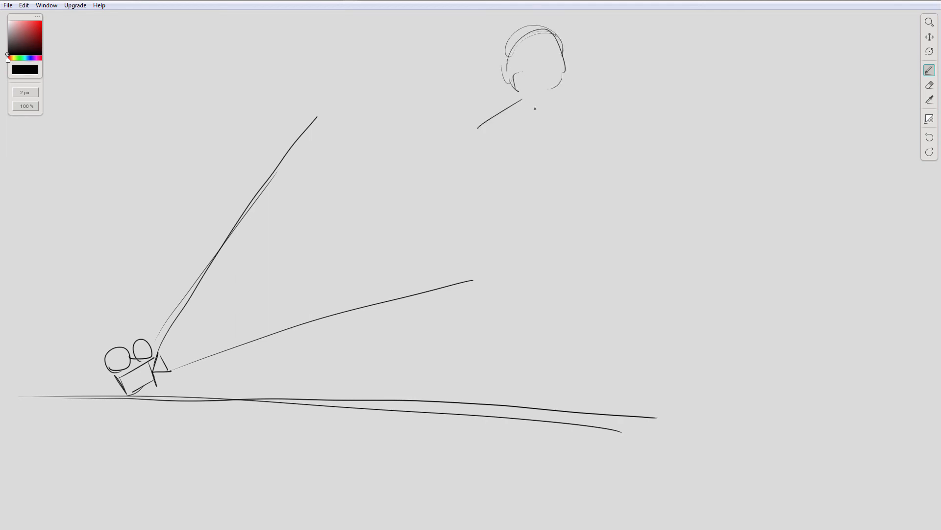
drag(541, 103, 572, 108)
drag(505, 129, 490, 210)
drag(573, 130, 568, 241)
Step: Mark the low camera's height above the ground with a short dimension line labelled 1'
mouse_move(164, 371)
mouse_down()
mouse_move(151, 370)
mouse_move(185, 397)
mouse_move(193, 392)
mouse_up()
drag(198, 357, 199, 372)
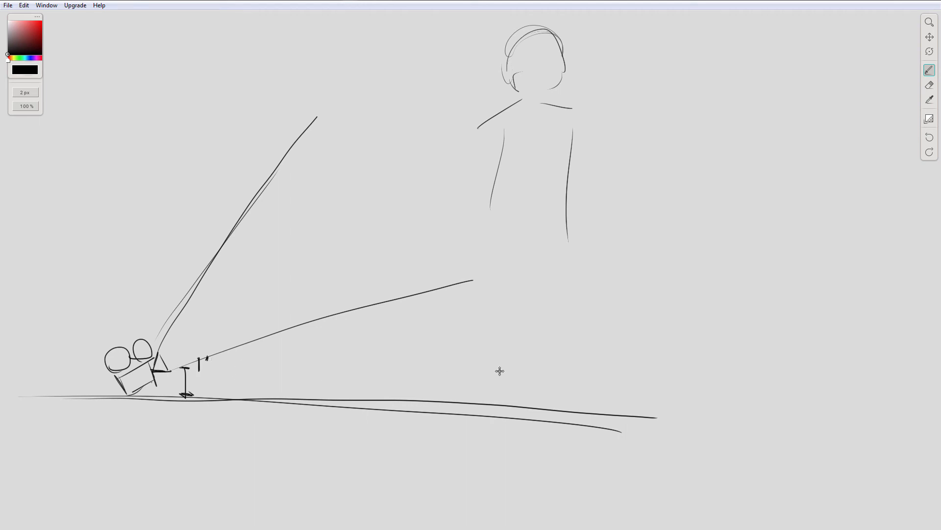
Step: Sketch the boxy body of a second, raised camera behind the large figure, tilted slightly upward
drag(500, 371, 541, 372)
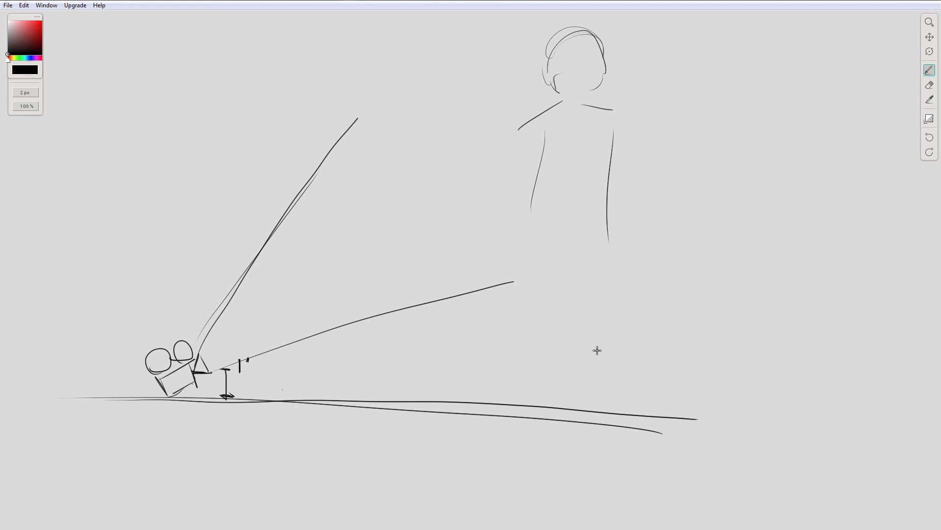
drag(596, 349, 252, 336)
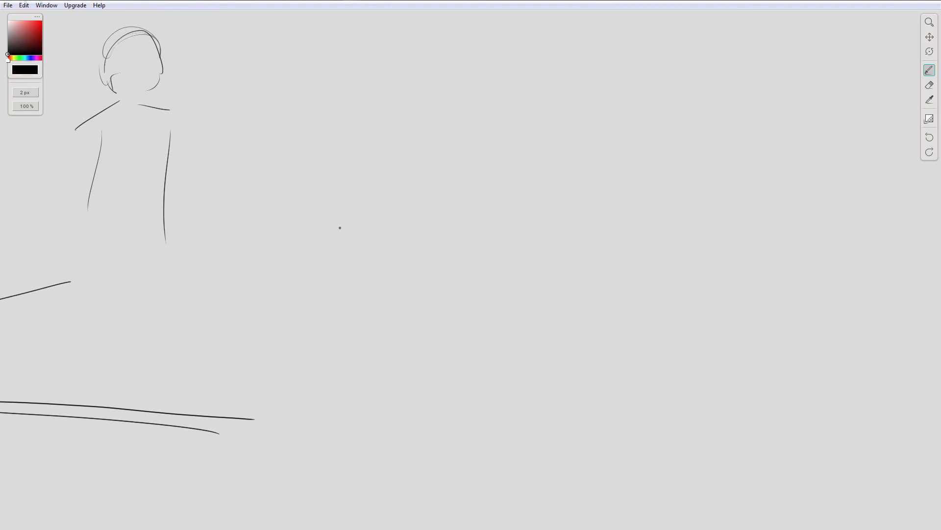
mouse_move(330, 233)
mouse_down()
mouse_move(332, 261)
mouse_move(360, 233)
mouse_up()
drag(332, 261, 387, 249)
mouse_move(336, 232)
mouse_down()
mouse_move(367, 215)
mouse_move(374, 250)
mouse_up()
drag(325, 237, 377, 218)
drag(363, 219, 375, 256)
drag(359, 252, 378, 248)
drag(334, 268, 358, 252)
drag(325, 232, 338, 269)
mouse_move(338, 265)
mouse_down()
mouse_move(379, 248)
mouse_move(371, 242)
mouse_up()
Step: Draw a vertical height line from the ground up beside the raised camera and label it 5'-6"
mouse_move(285, 252)
mouse_down()
mouse_move(300, 252)
mouse_move(289, 416)
mouse_move(307, 414)
mouse_up()
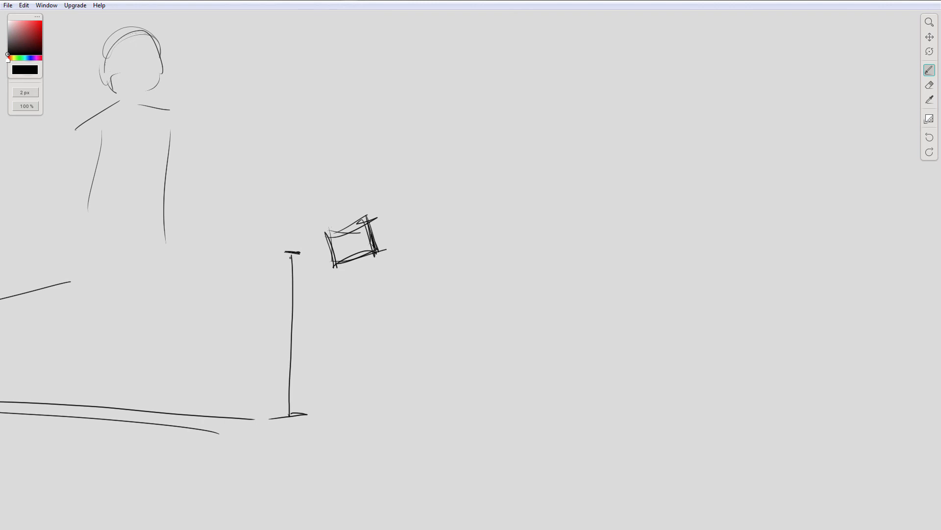
mouse_move(270, 235)
mouse_down()
mouse_move(269, 248)
mouse_move(278, 234)
mouse_move(300, 238)
mouse_up()
drag(281, 234, 283, 225)
Step: Reinforce the large figure with a rounder head outline and extra strokes along both sides of the torso
mouse_move(273, 349)
mouse_down()
mouse_move(412, 316)
mouse_move(628, 360)
mouse_move(648, 353)
mouse_up()
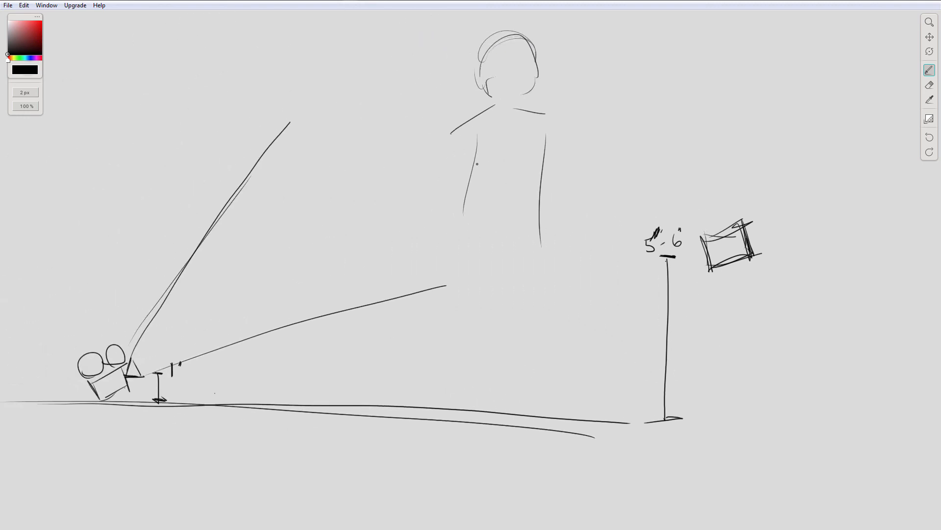
drag(607, 214, 452, 233)
mouse_move(376, 68)
mouse_down()
mouse_move(371, 118)
mouse_move(373, 107)
mouse_up()
drag(360, 144, 337, 246)
drag(408, 169, 414, 278)
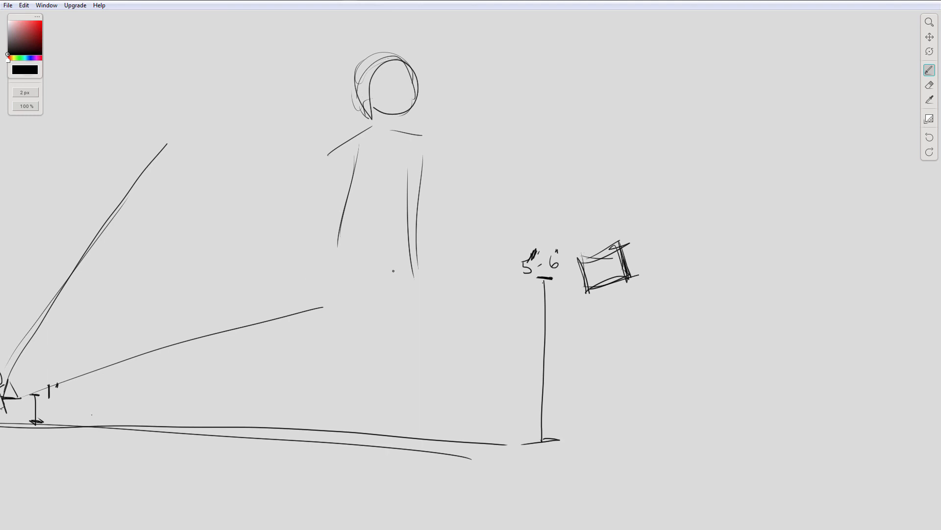
Step: Draw two field-of-view lines spreading out from the raised camera, one rising steeply and one curving slightly downward
drag(476, 269, 465, 250)
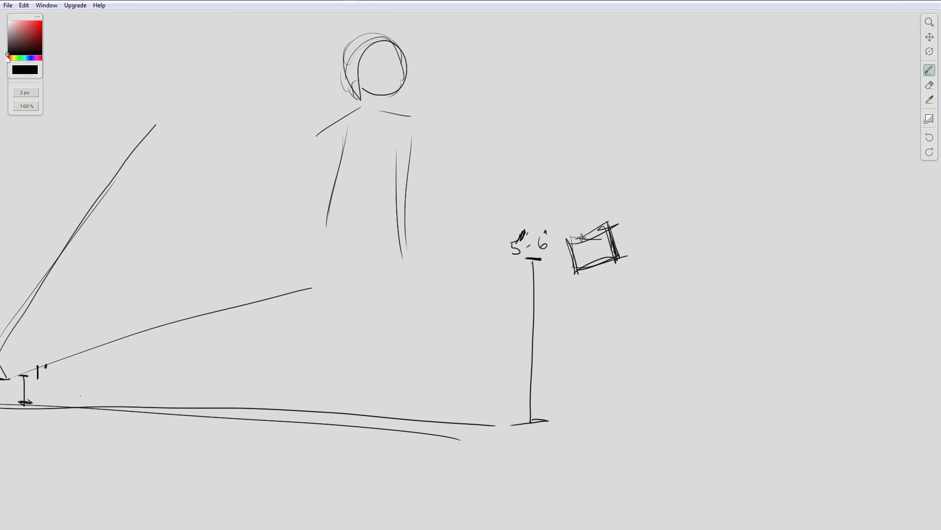
drag(582, 238, 362, 243)
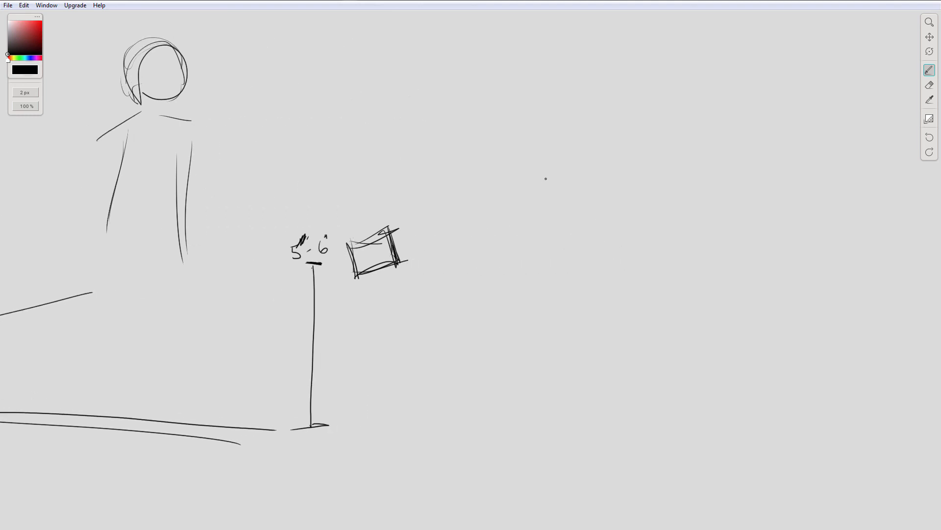
drag(411, 218, 578, 64)
mouse_move(446, 238)
mouse_down()
mouse_move(588, 252)
mouse_move(629, 269)
mouse_up()
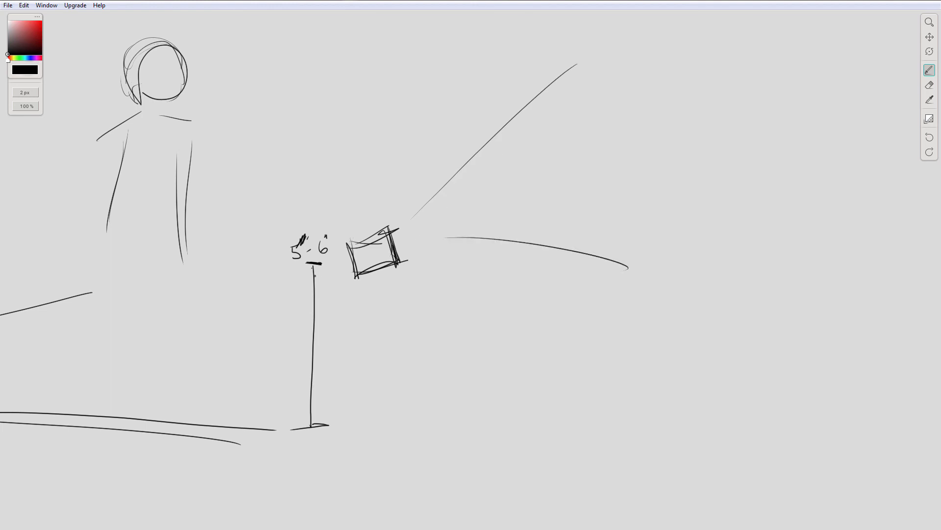
Step: Draw a downward arrow beside the raised camera's height line and retrace the 5 in its label
mouse_move(307, 271)
mouse_down()
mouse_move(288, 417)
mouse_move(318, 291)
mouse_up()
drag(273, 329, 618, 327)
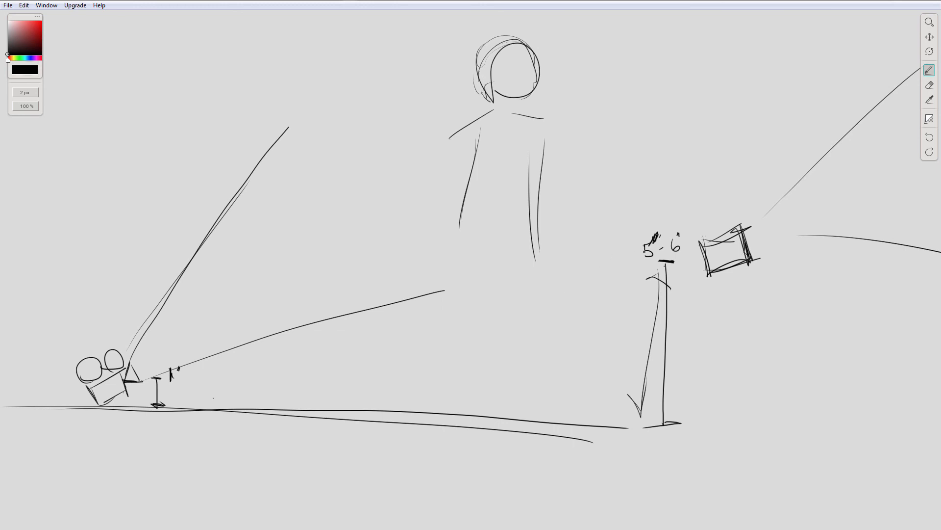
mouse_move(644, 251)
mouse_down()
mouse_move(640, 260)
mouse_move(659, 241)
mouse_up()
Step: Add an upward arrow at the end of the raised camera's upper field-of-view line, and give the camera reels and a lens
drag(602, 305, 372, 354)
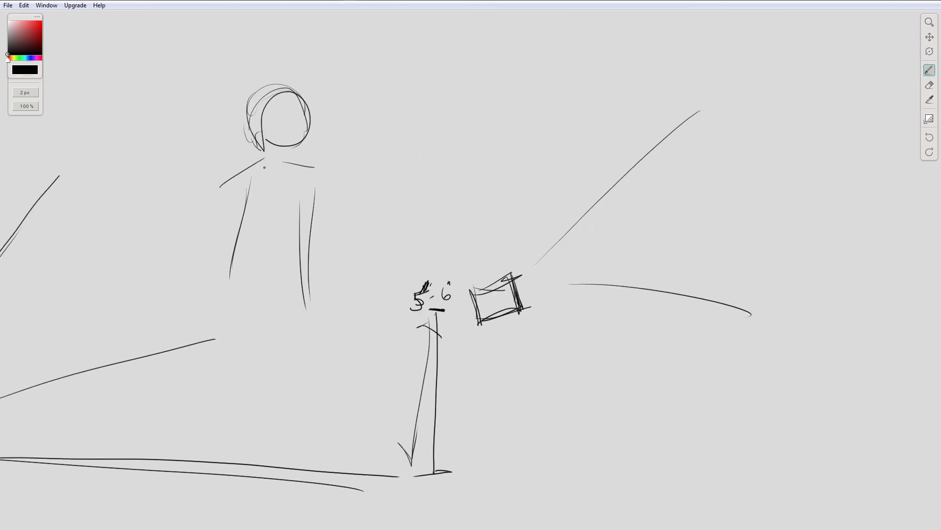
drag(564, 260, 393, 270)
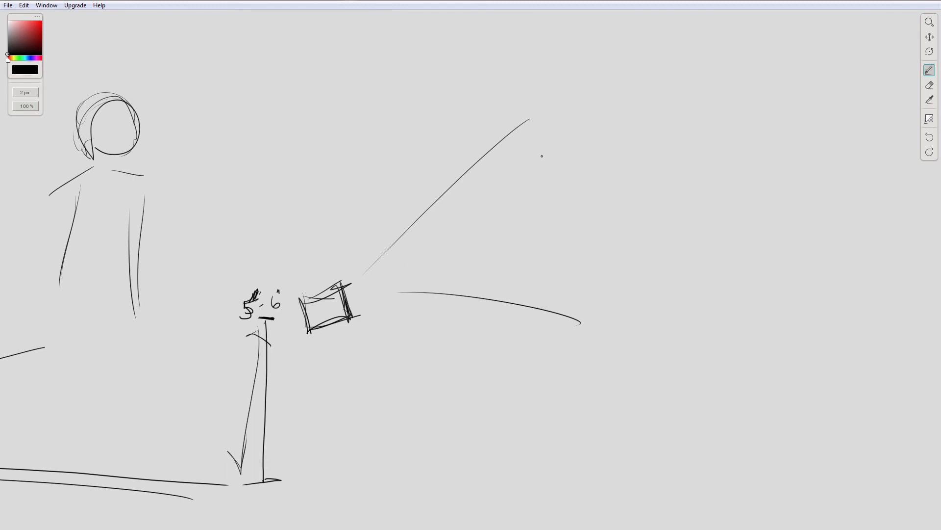
drag(553, 140, 556, 87)
mouse_move(529, 128)
mouse_down()
mouse_move(584, 124)
mouse_move(544, 159)
mouse_up()
mouse_move(348, 280)
mouse_down()
mouse_move(337, 287)
mouse_move(372, 306)
mouse_move(310, 279)
mouse_move(330, 267)
mouse_up()
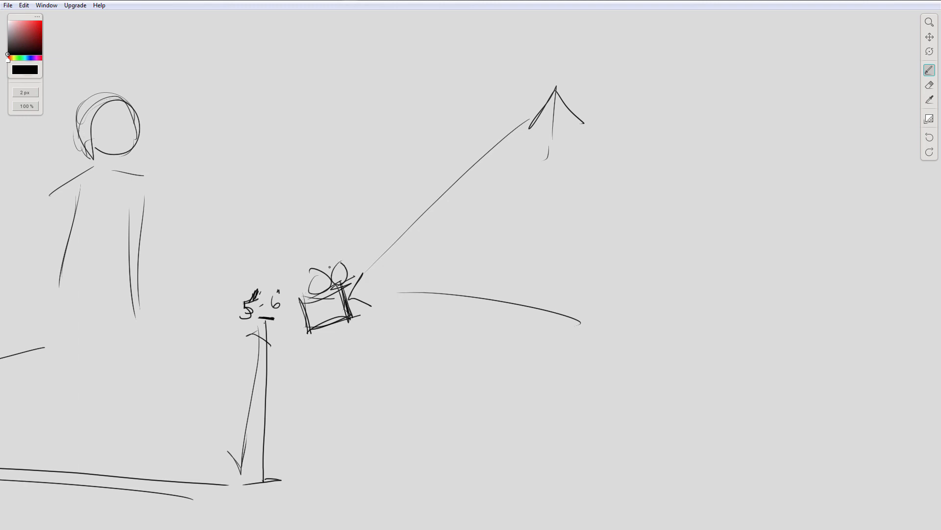
Step: Compare the earlier diagram of the 6' and 12' cameras with the new upward-looking camera diagram
drag(301, 376, 615, 311)
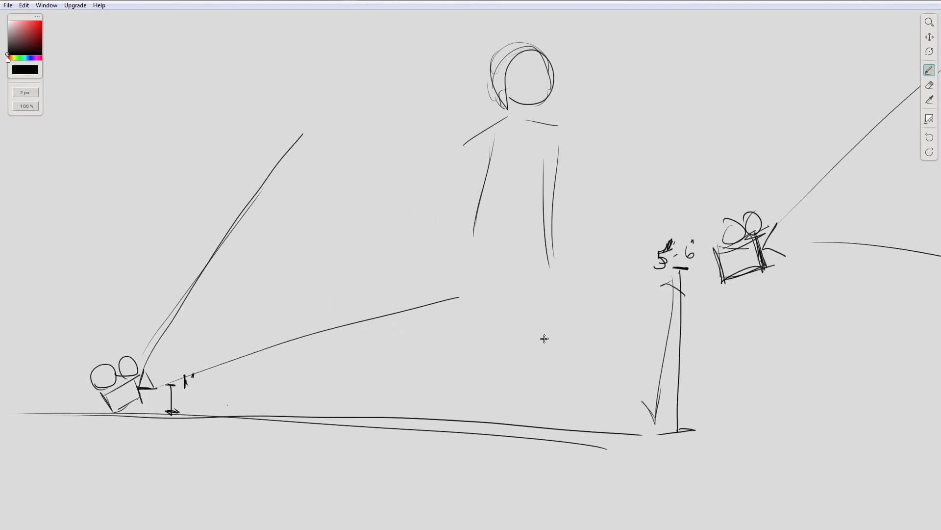
drag(544, 338, 532, 367)
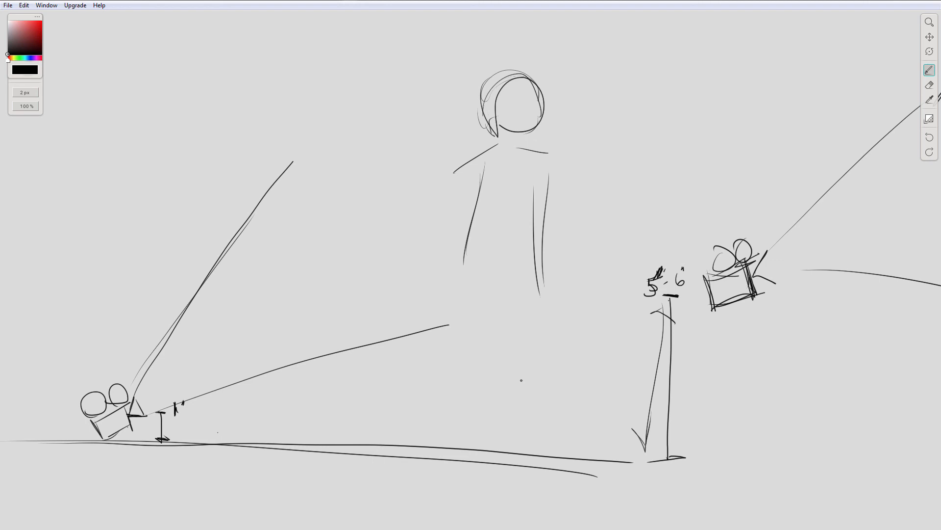
drag(326, 378, 652, 354)
drag(501, 367, 819, 381)
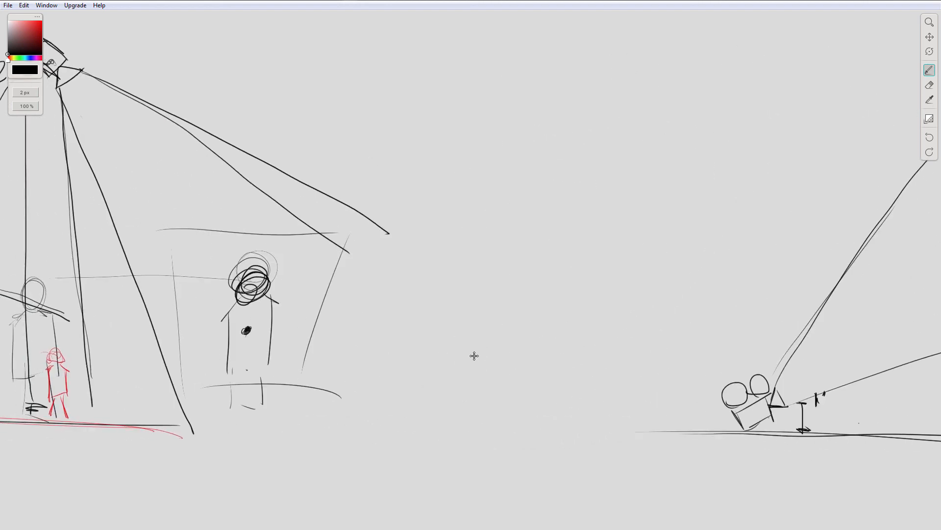
drag(474, 356, 741, 380)
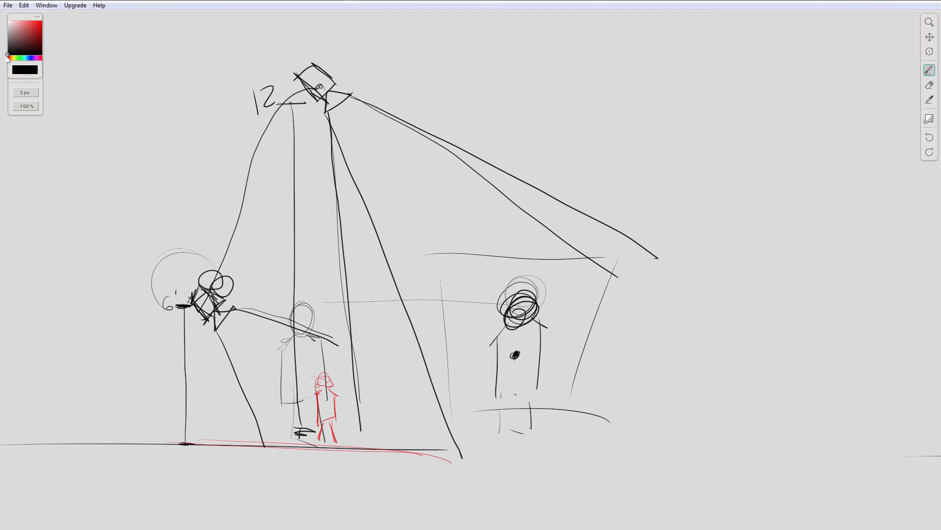
drag(283, 106, 306, 105)
drag(599, 299, 369, 307)
mouse_move(658, 325)
mouse_down()
mouse_move(542, 330)
mouse_move(381, 315)
mouse_up()
drag(597, 339, 320, 324)
drag(607, 263, 480, 273)
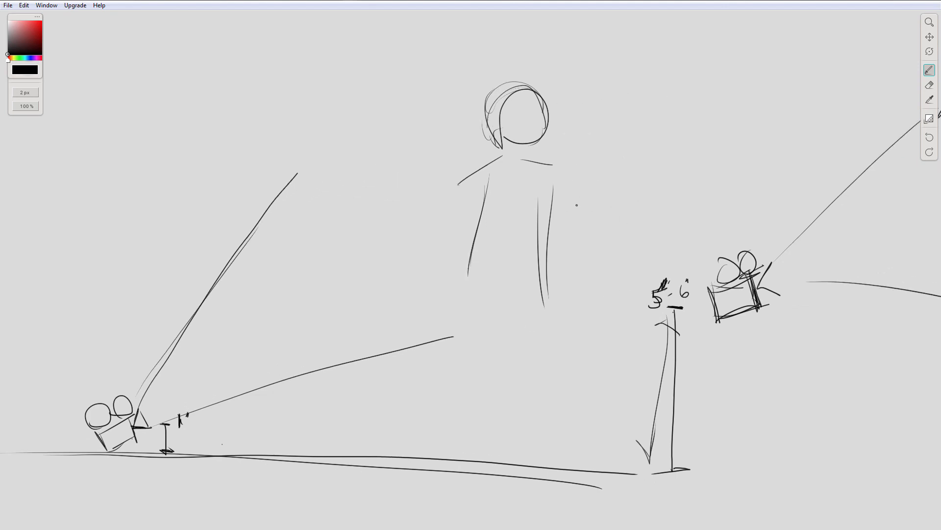
Step: Draw a long curved arrow from the 5'-6" label over to the 1' camera, with a small stroke beside the 1' label
drag(636, 354, 507, 339)
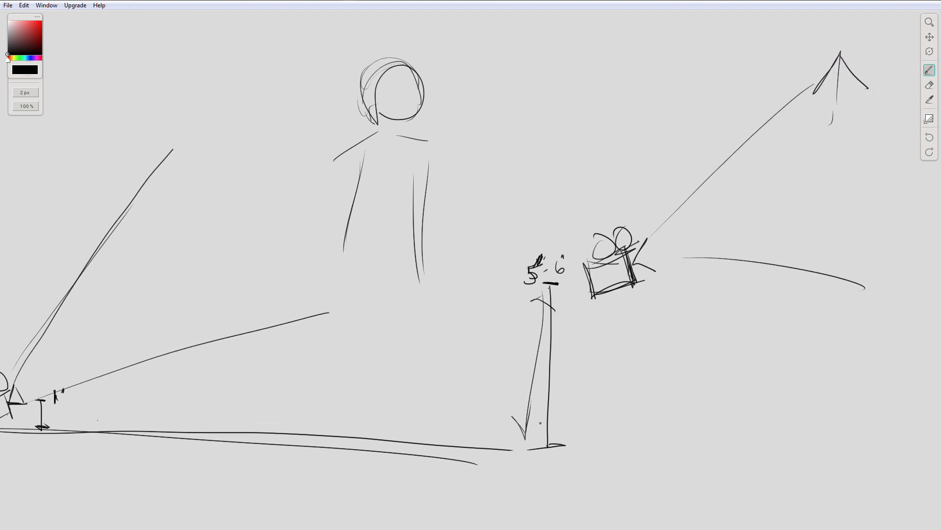
drag(449, 377, 514, 366)
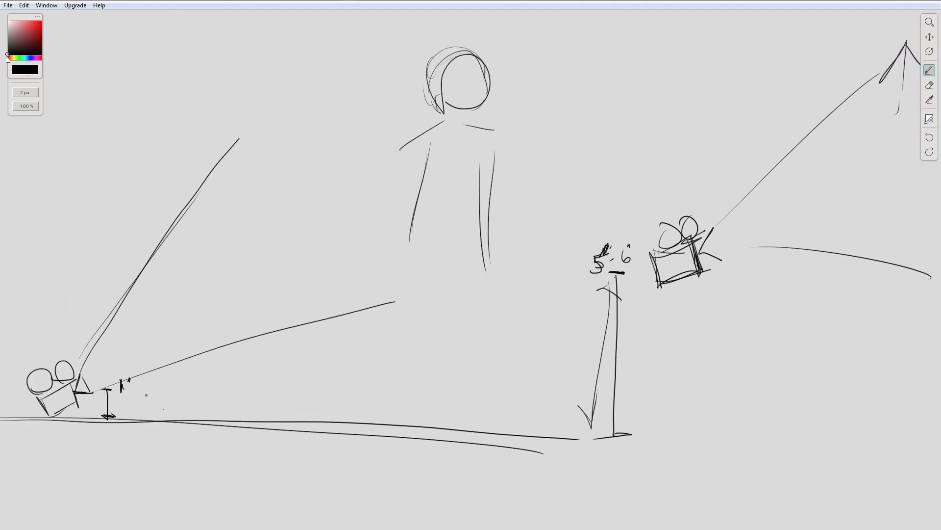
drag(607, 253, 615, 266)
drag(109, 381, 121, 364)
mouse_move(598, 250)
mouse_down()
mouse_move(152, 367)
mouse_move(172, 353)
mouse_up()
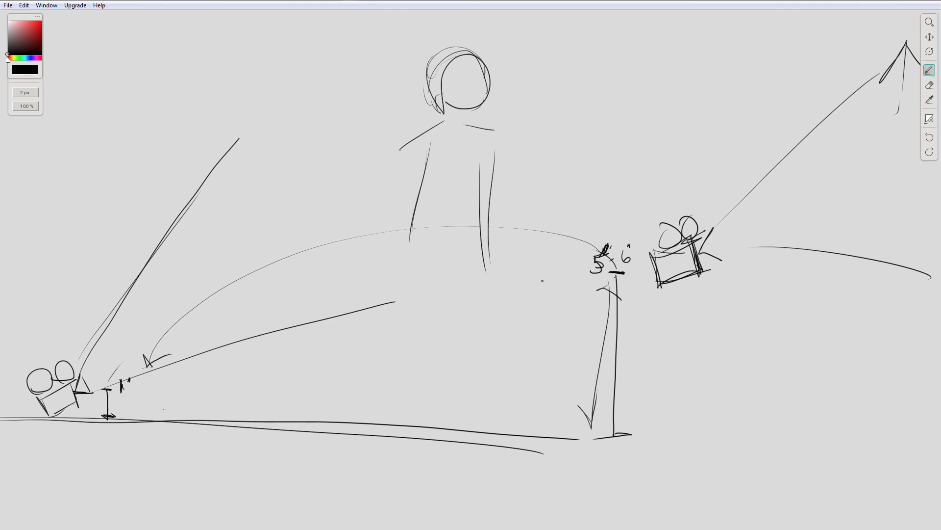